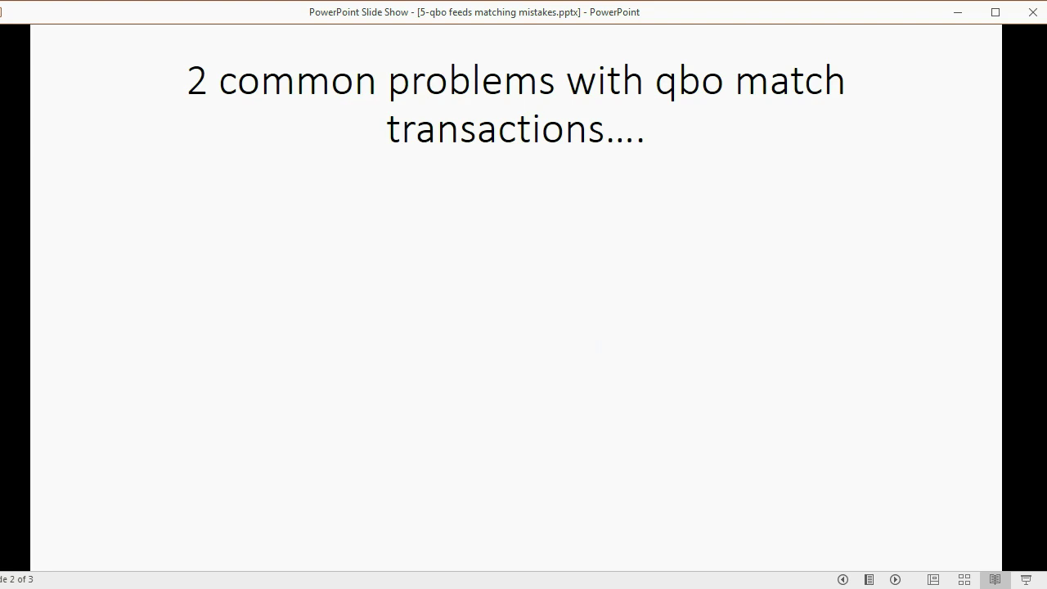
Reveal both QBO matching problems on slide 2, then advance to the wrong-match slide
key(Right)
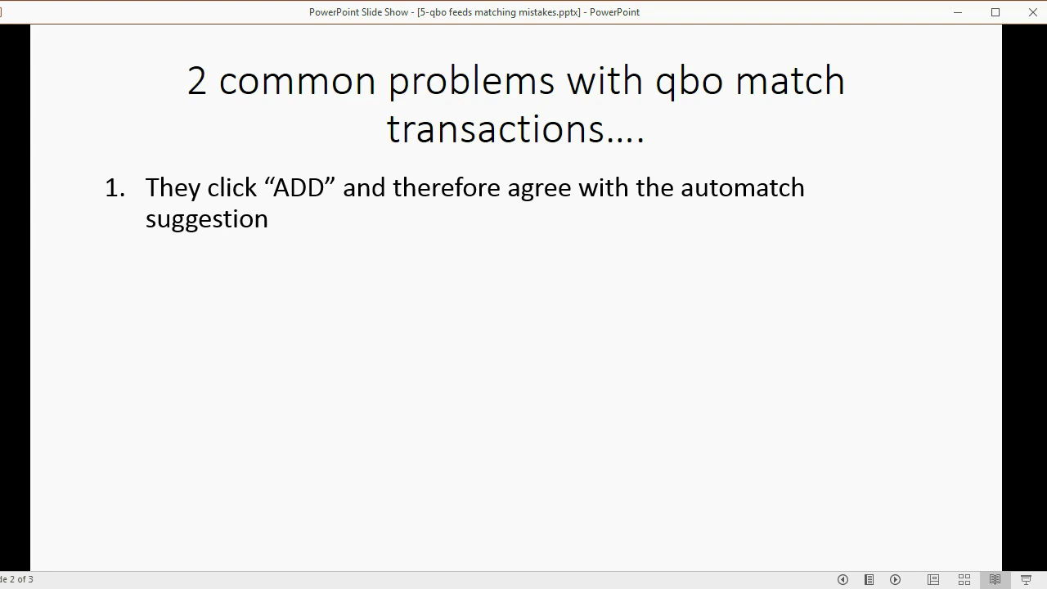
key(Right)
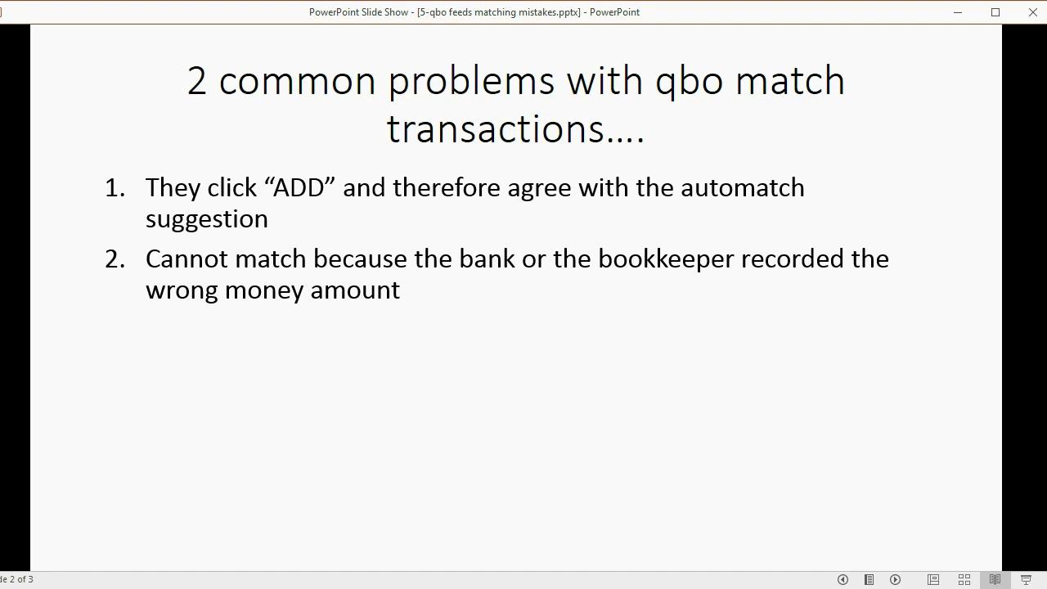
key(Right)
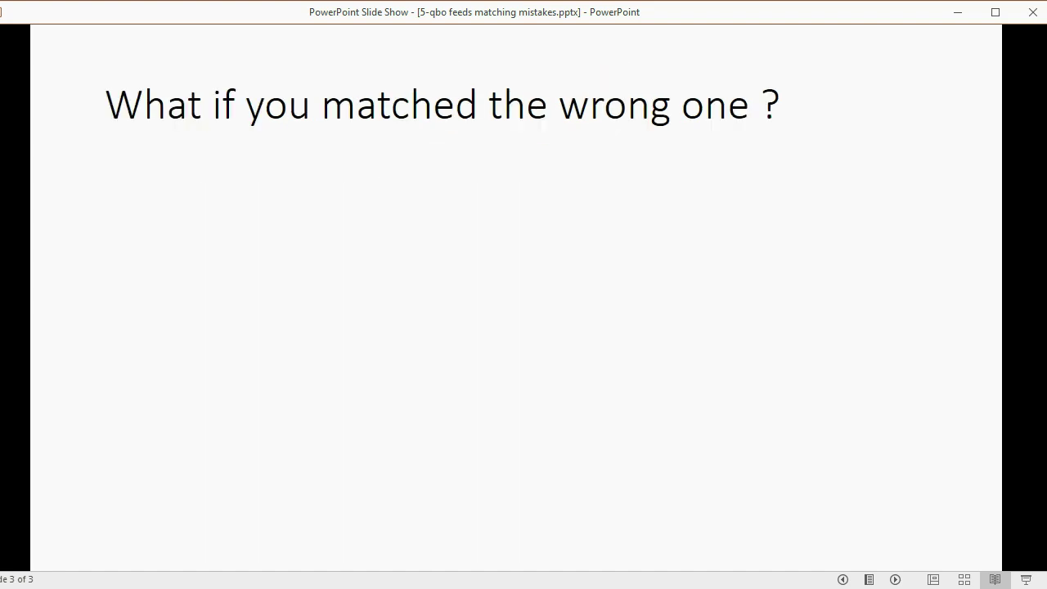
Reveal all five wrong-match points, through undo and unmatch, then switch to QuickBooks Banking
key(Right)
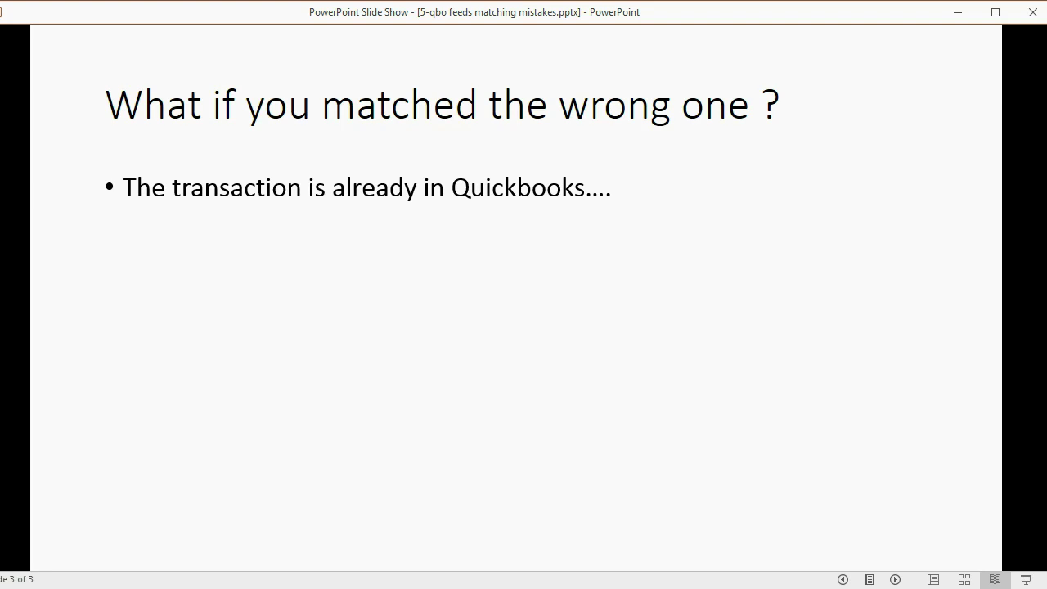
key(Right)
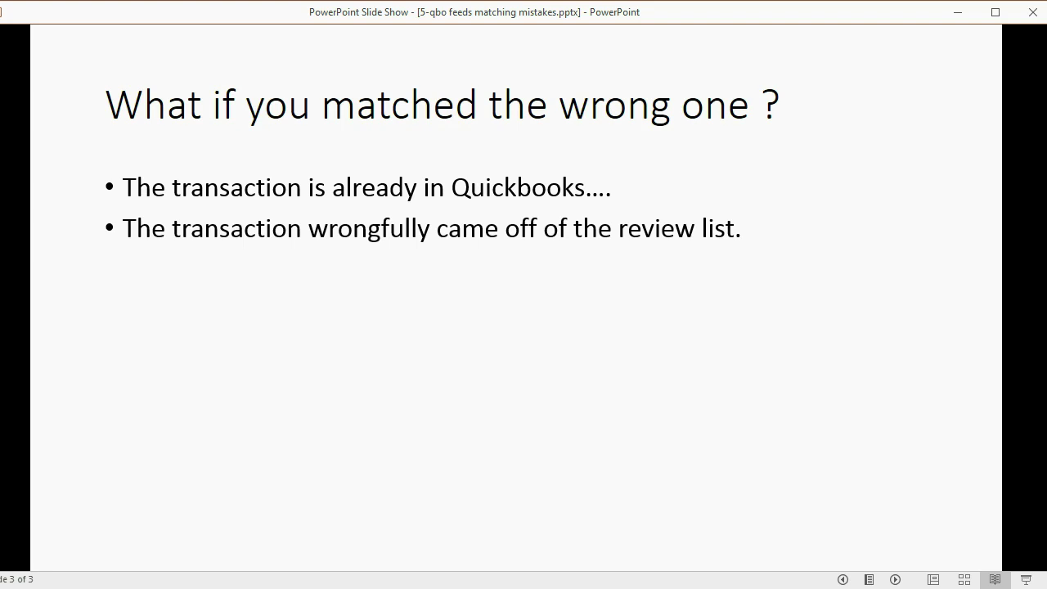
key(Right)
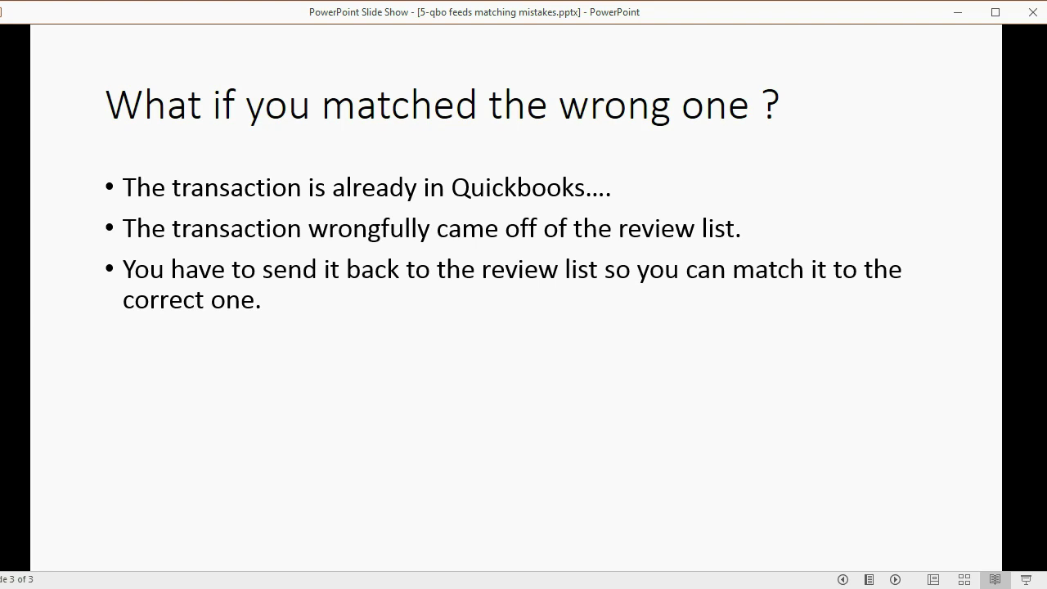
key(Right)
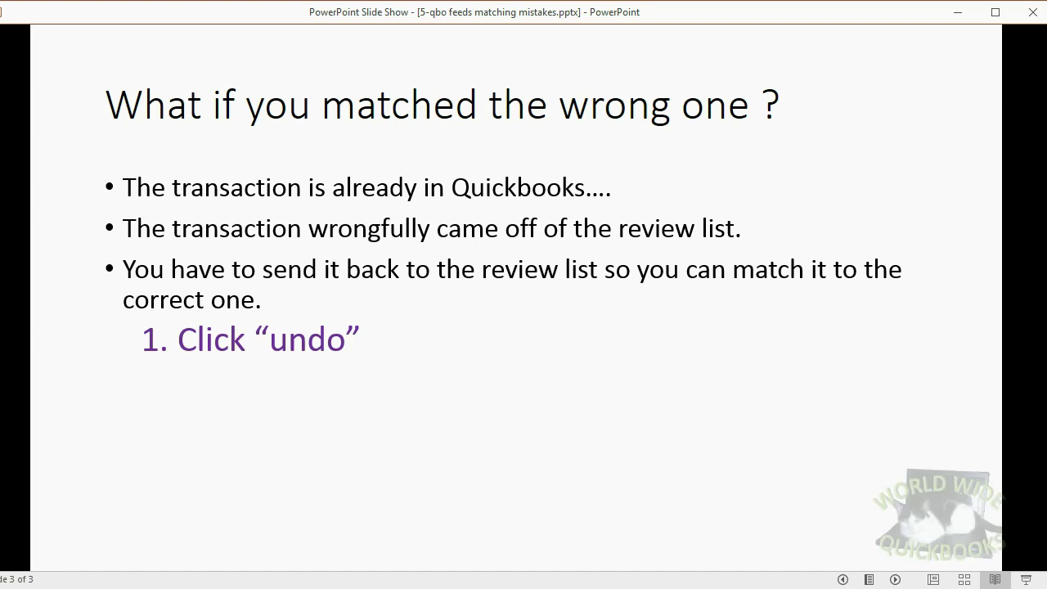
key(Right)
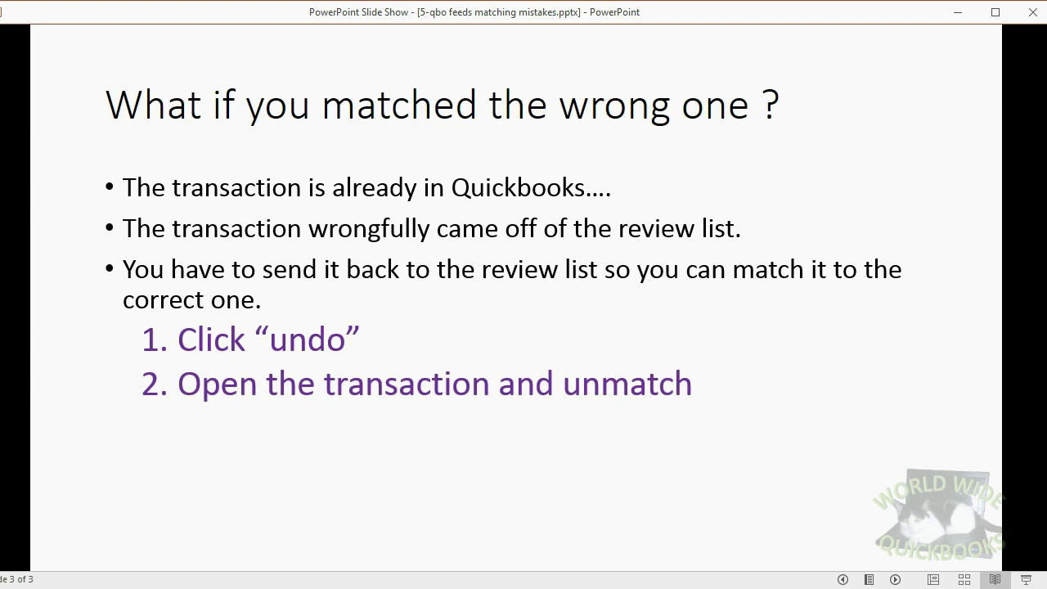
key(alt+Tab)
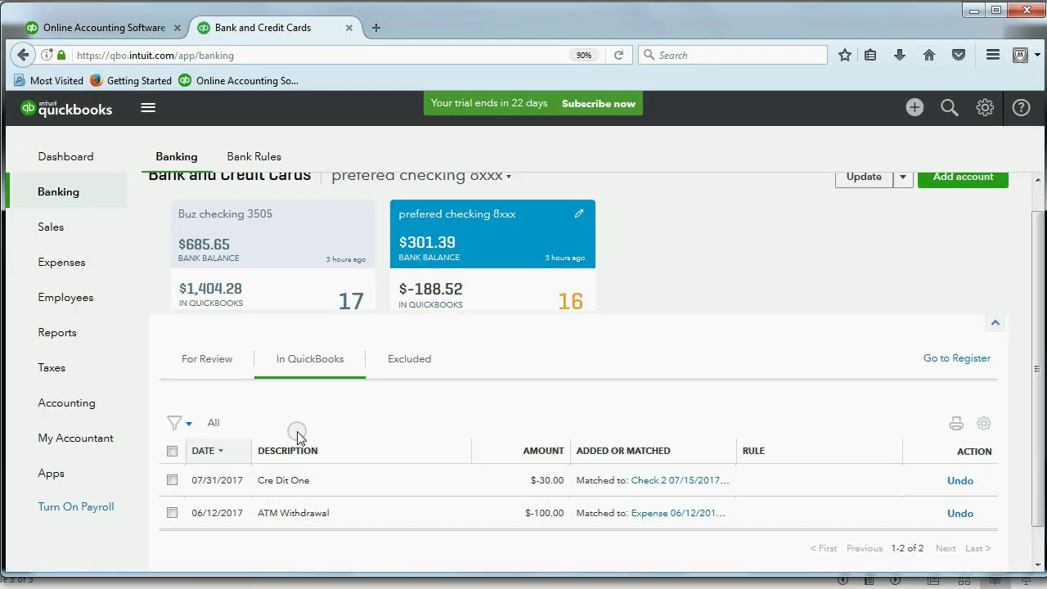
click(219, 364)
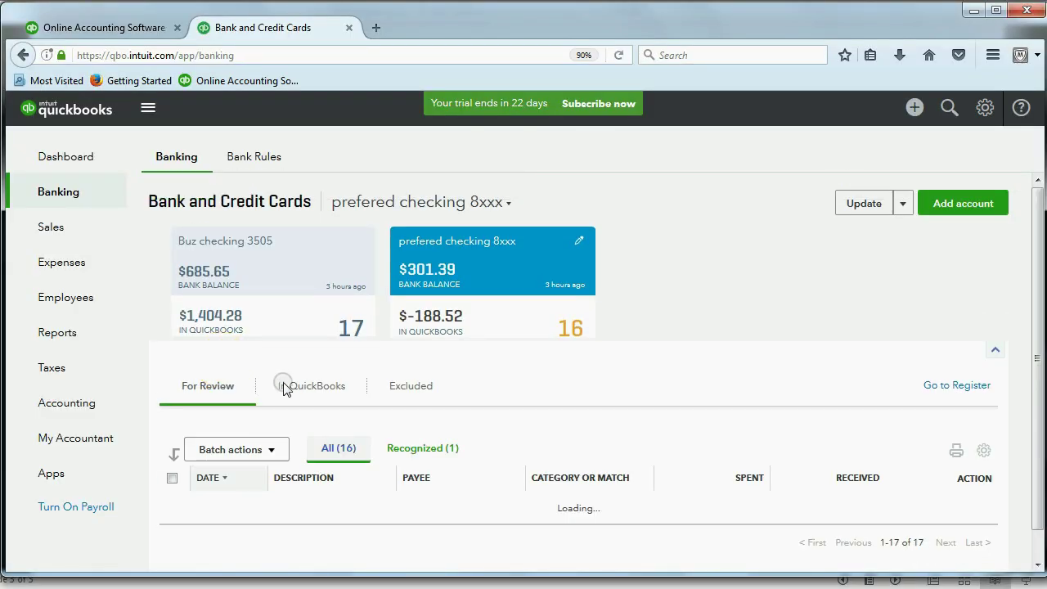
scroll(330, 409, down, 5)
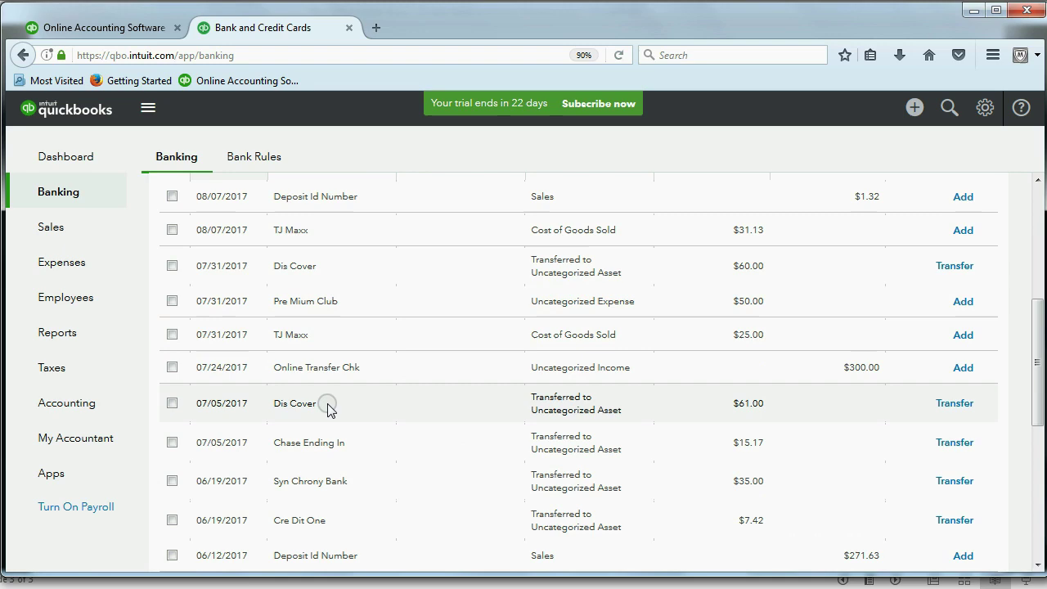
scroll(330, 409, up, 5)
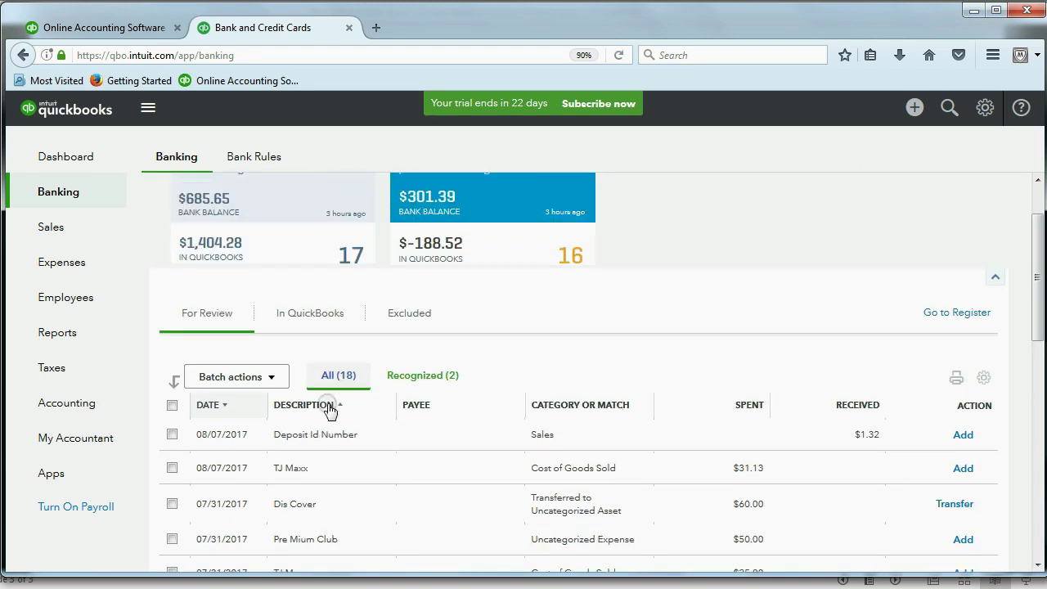
click(325, 315)
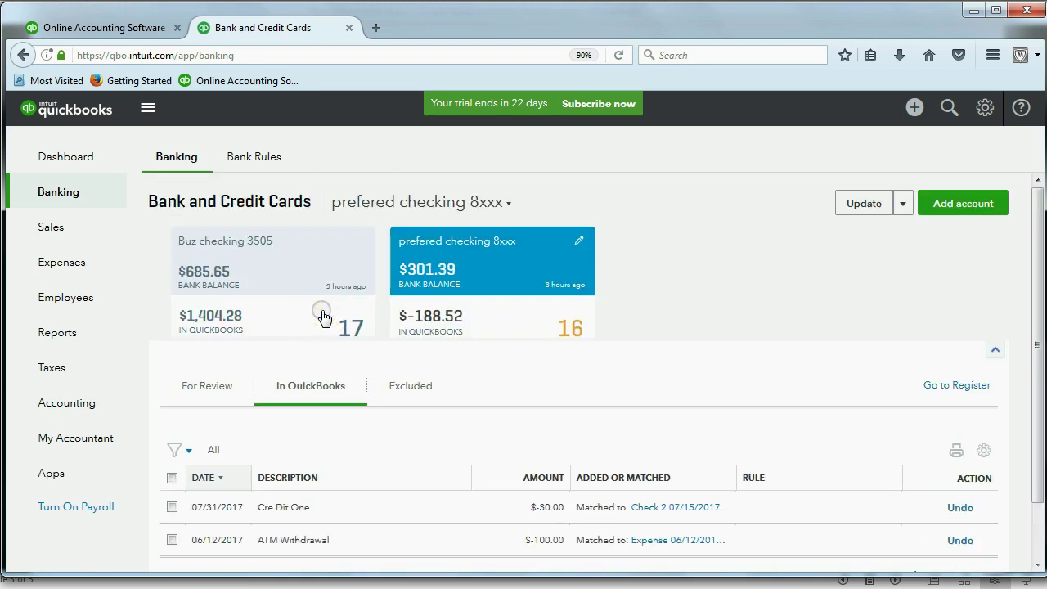
scroll(360, 288, down, 2)
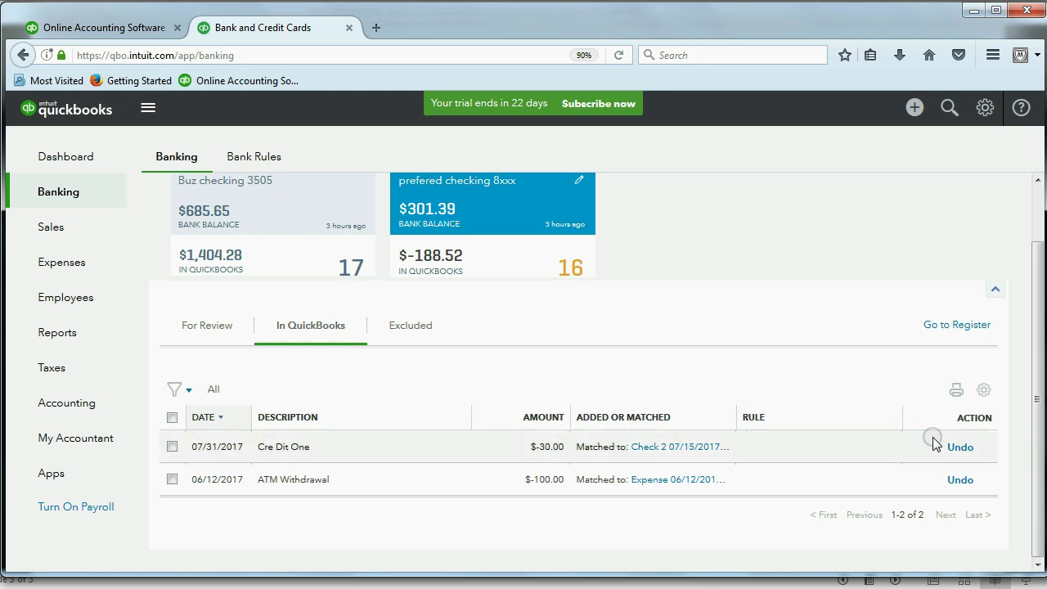
Undo the Cre Dit One match, confirm it in For Review, and return to the slides
click(958, 447)
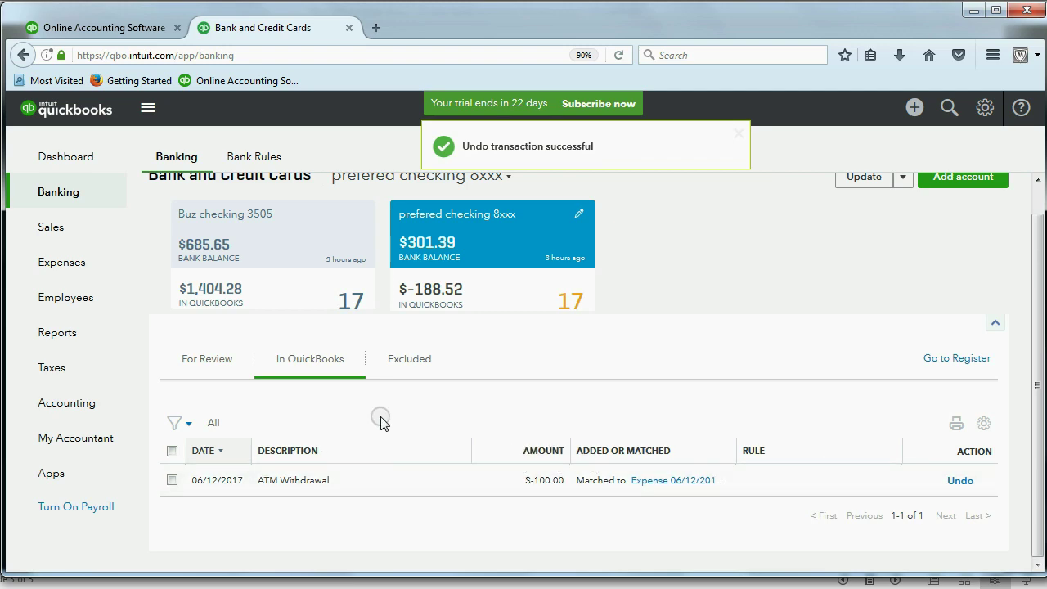
click(207, 361)
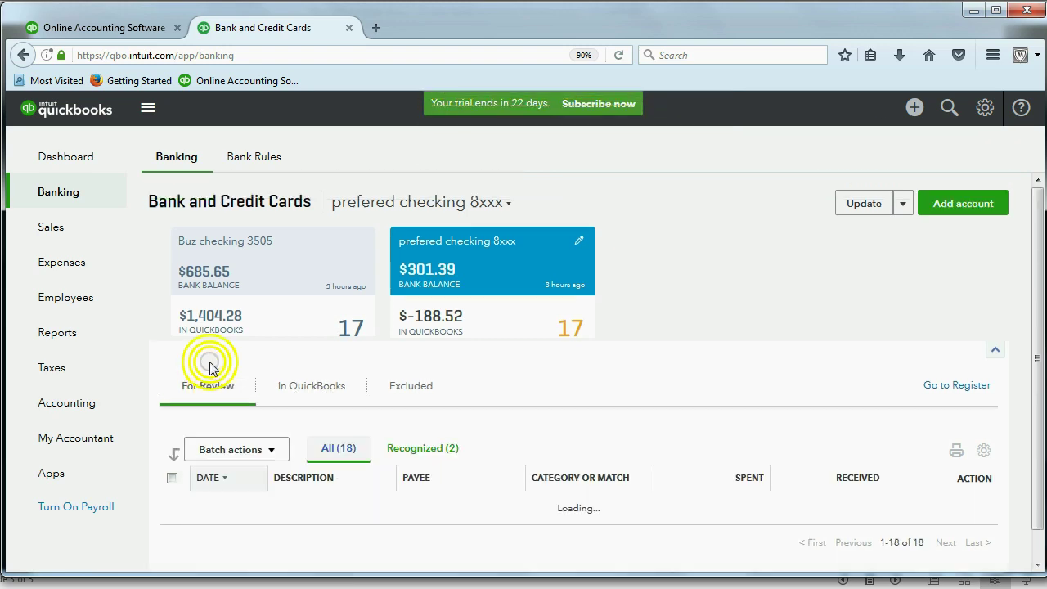
scroll(211, 366, down, 3)
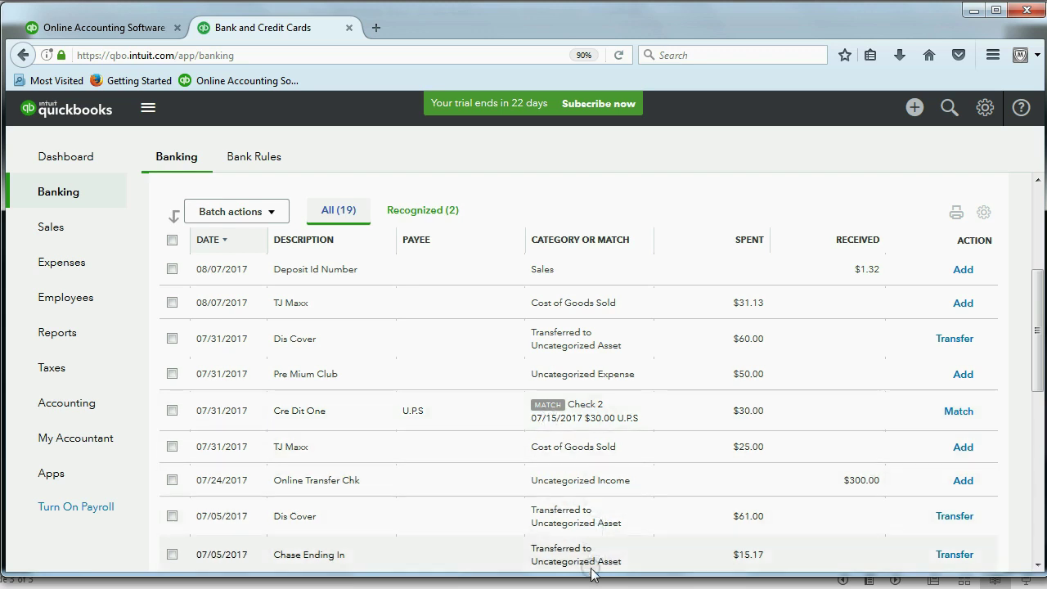
click(545, 551)
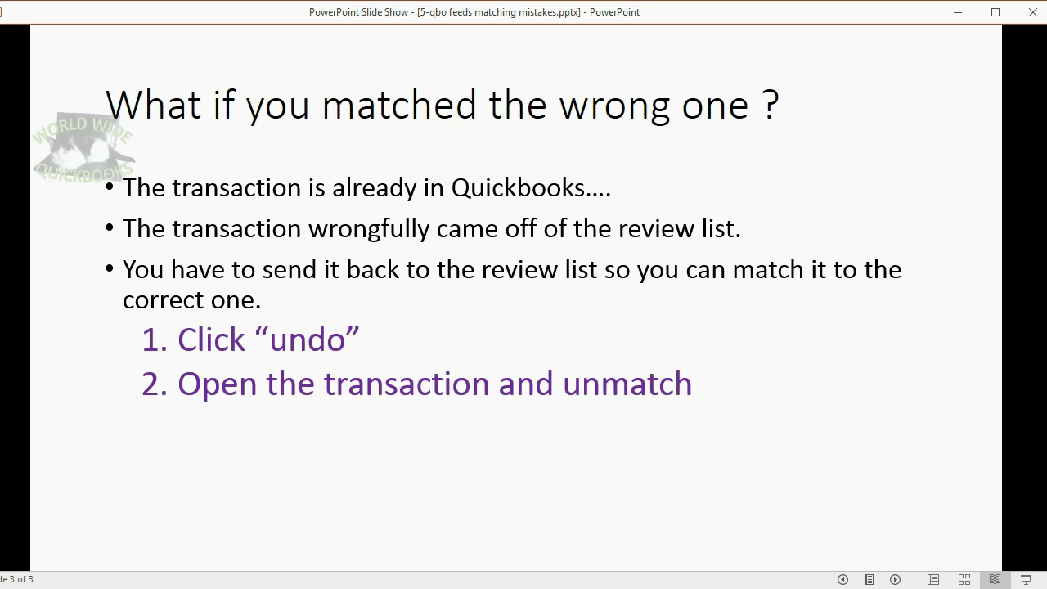
Back in QuickBooks, view the In QuickBooks list, now holding only the ATM Withdrawal
click(225, 520)
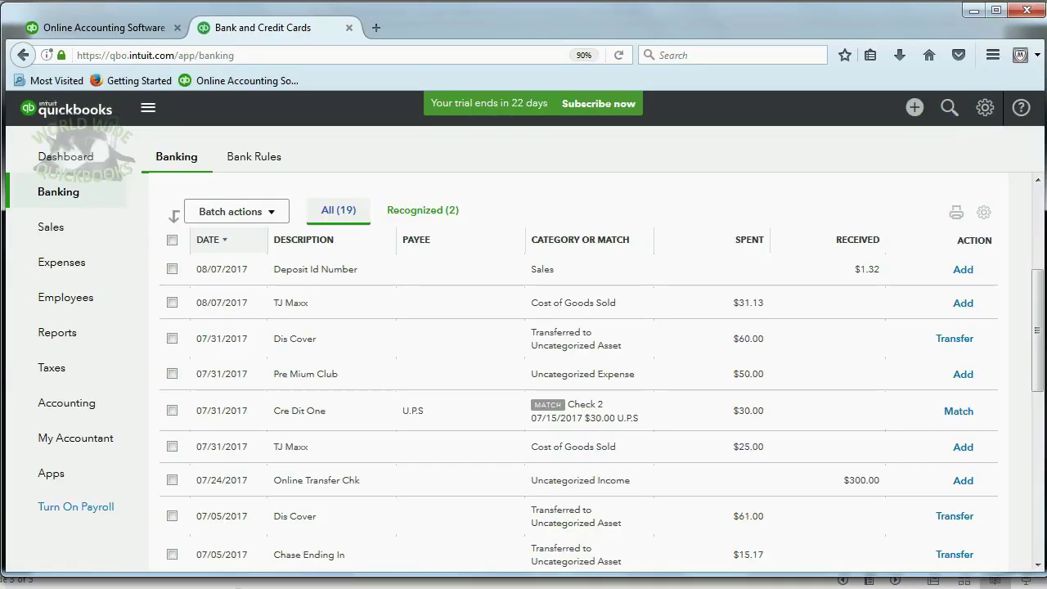
scroll(246, 540, up, 5)
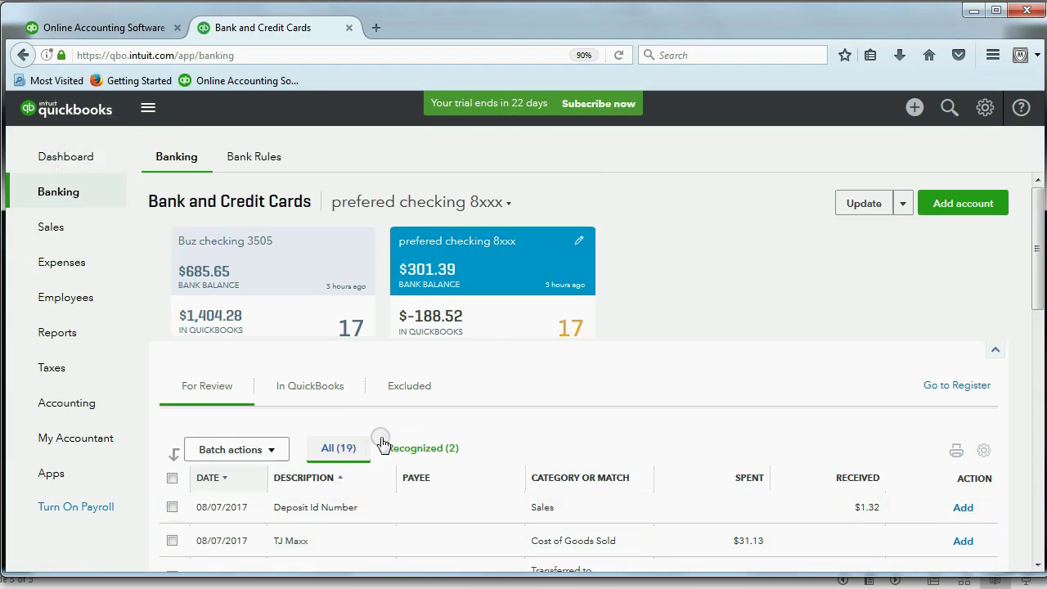
click(323, 389)
scroll(416, 420, down, 1)
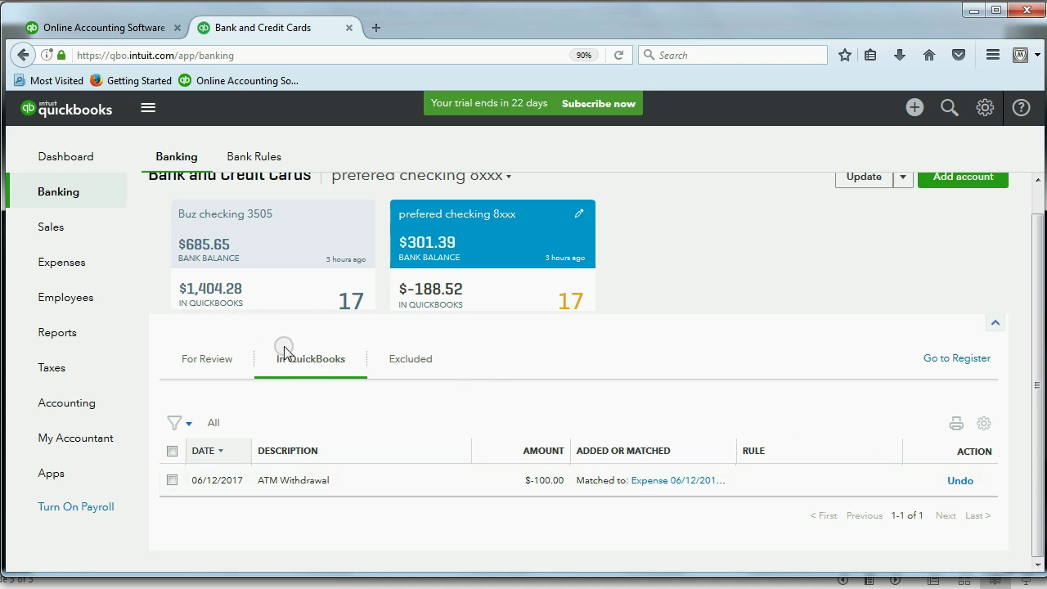
Open the $100.00 Staples expense and unmatch it from the 06/12/2017 ATM withdrawal
click(646, 482)
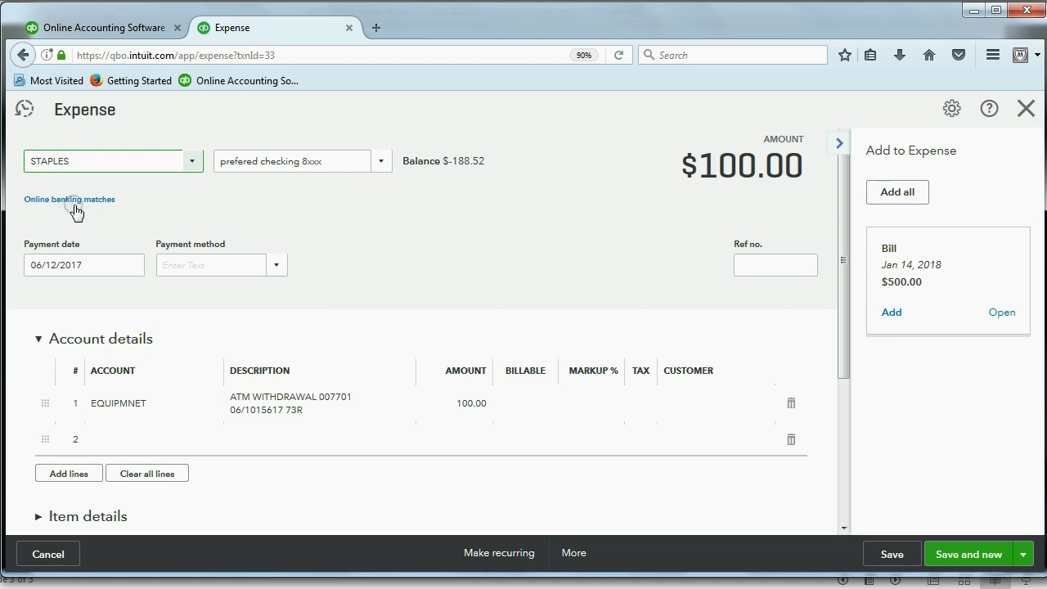
click(75, 202)
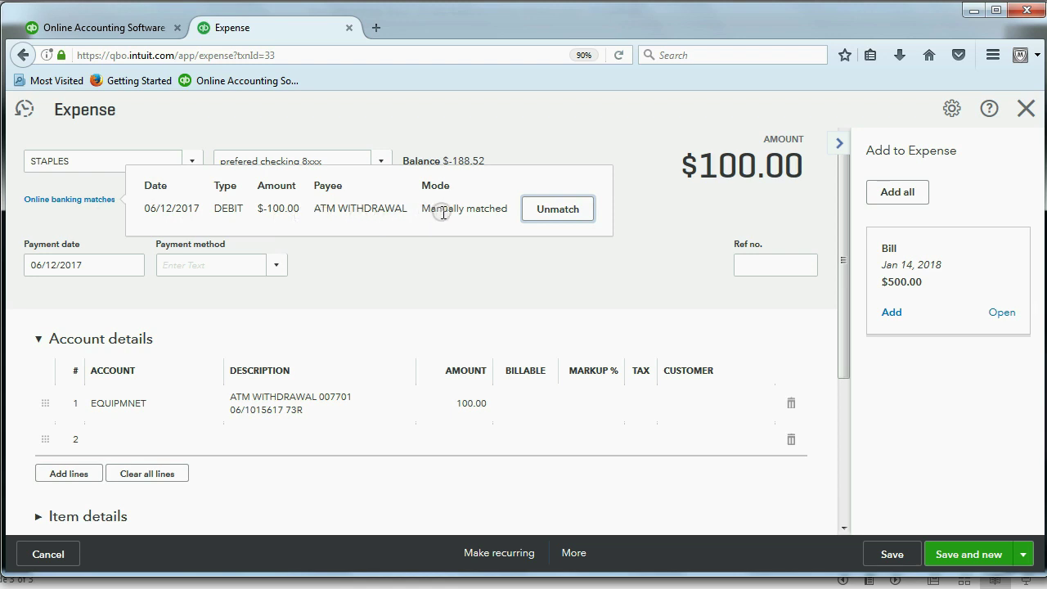
click(544, 212)
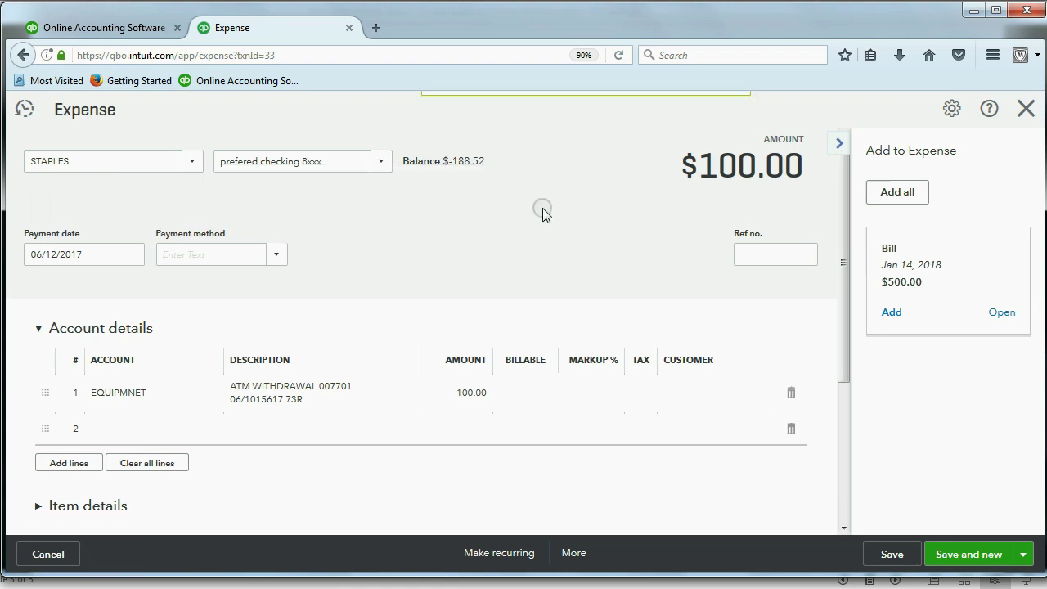
Close the expense and find the 06/12 ATM Withdrawal back in the For Review list
click(1027, 111)
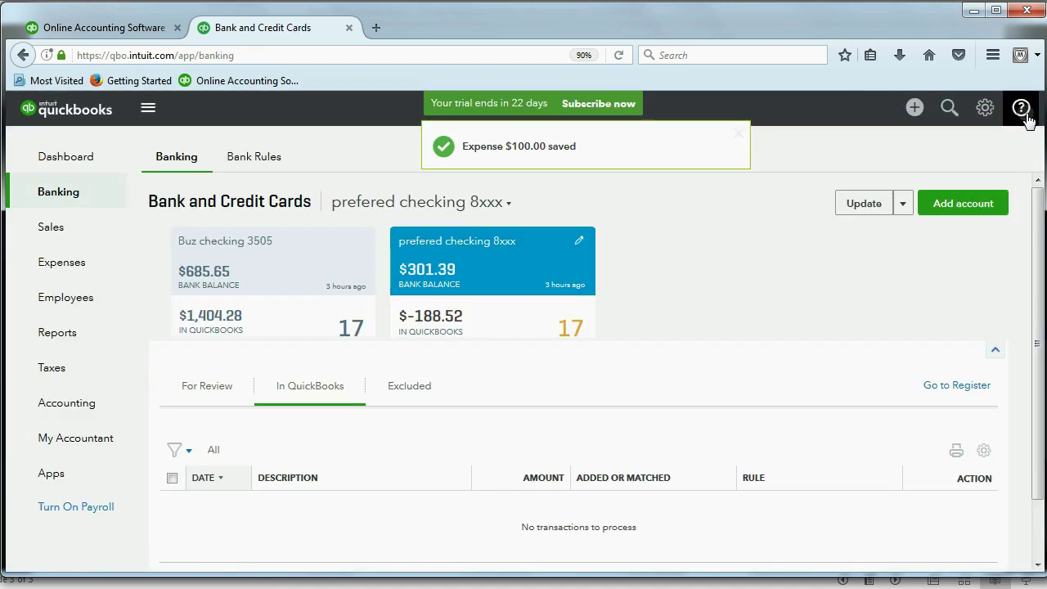
scroll(596, 383, down, 2)
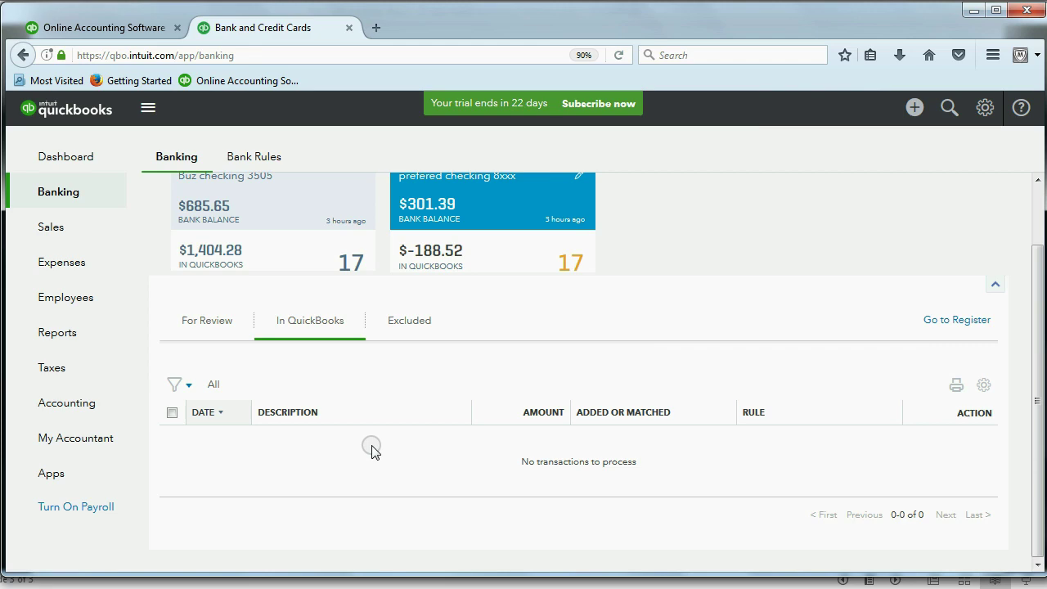
click(213, 320)
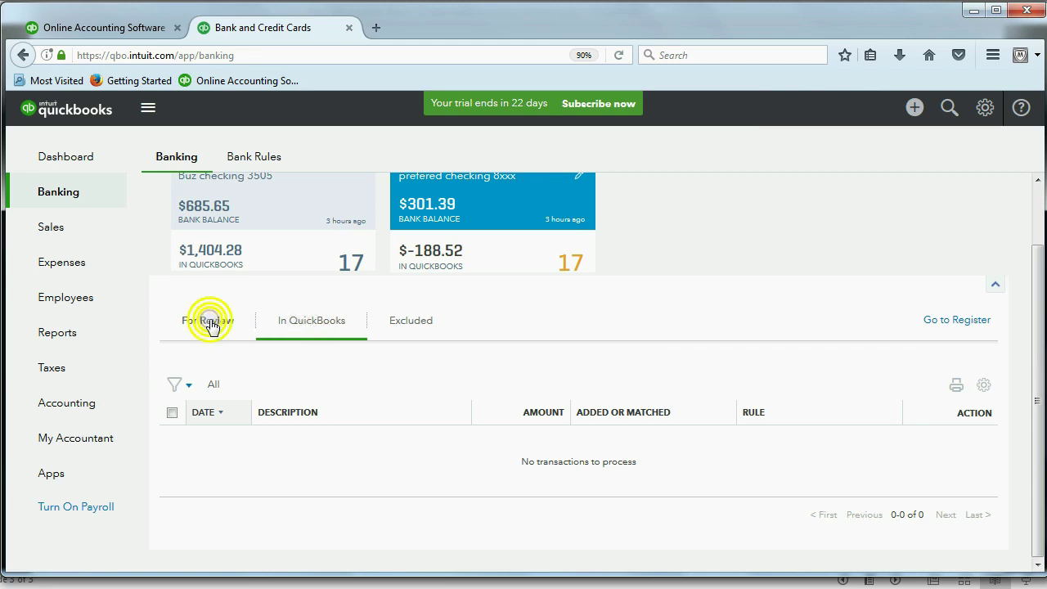
scroll(313, 372, down, 4)
scroll(313, 372, down, 3)
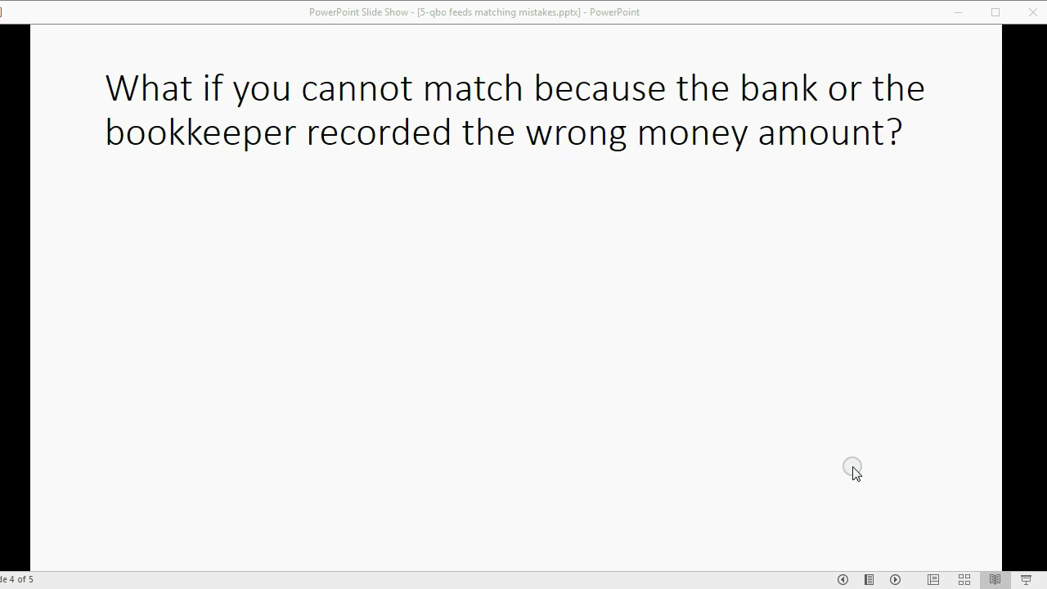
Show the own-mistake and bank-mistake recommendations on slide 4, then advance to slide 5
click(896, 579)
click(895, 579)
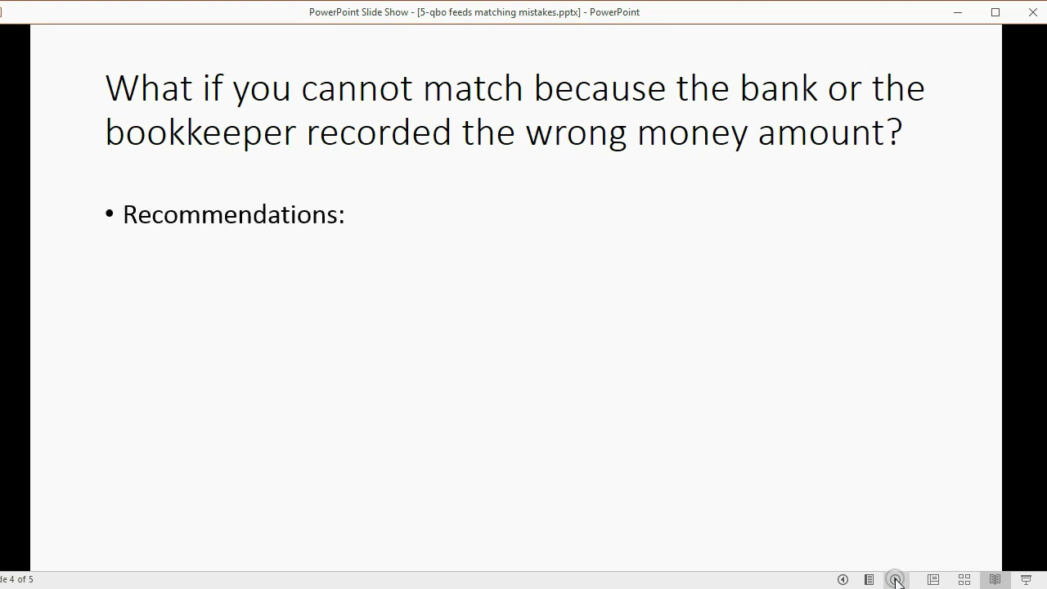
click(896, 579)
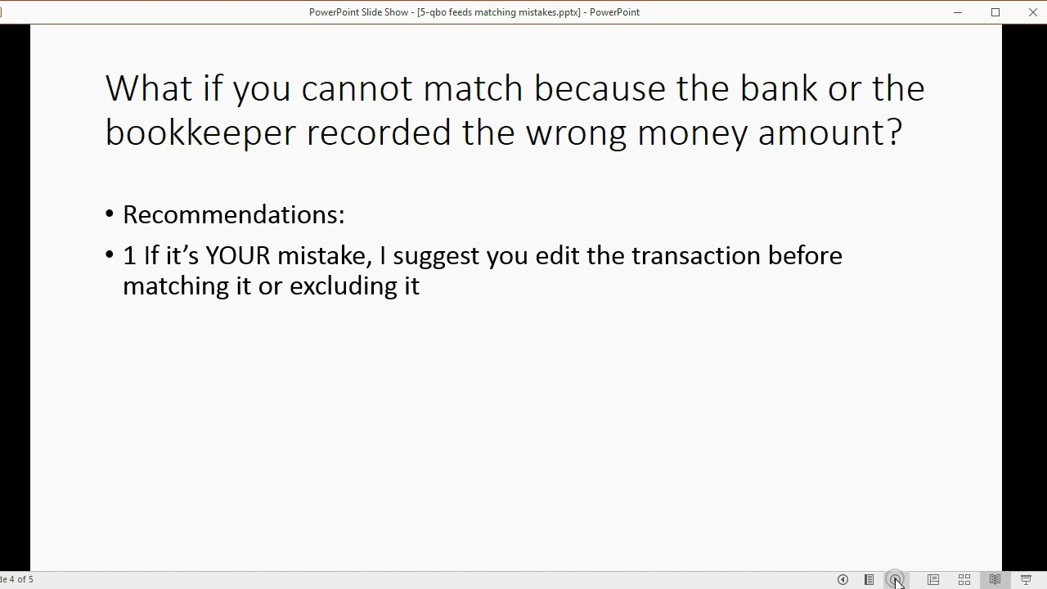
click(896, 579)
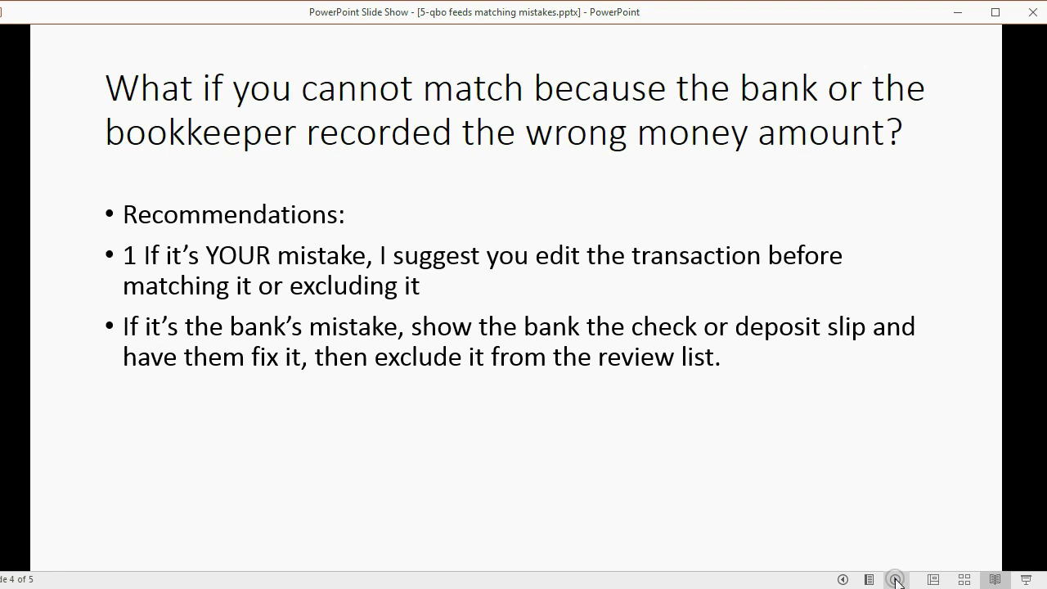
click(896, 579)
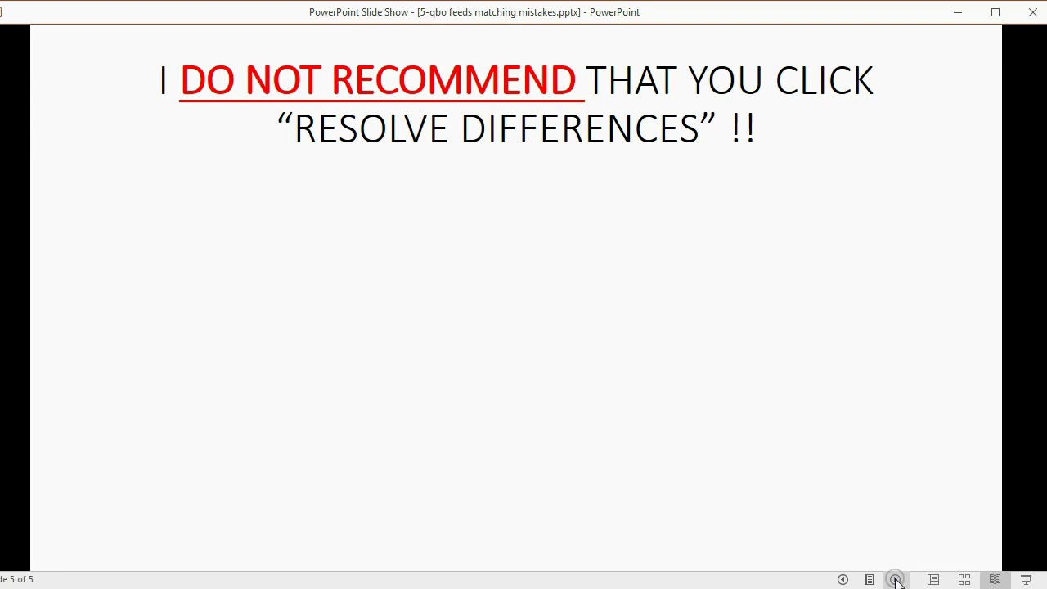
Show that resolving differences creates a new transaction and complicates bank reconciliation
click(895, 579)
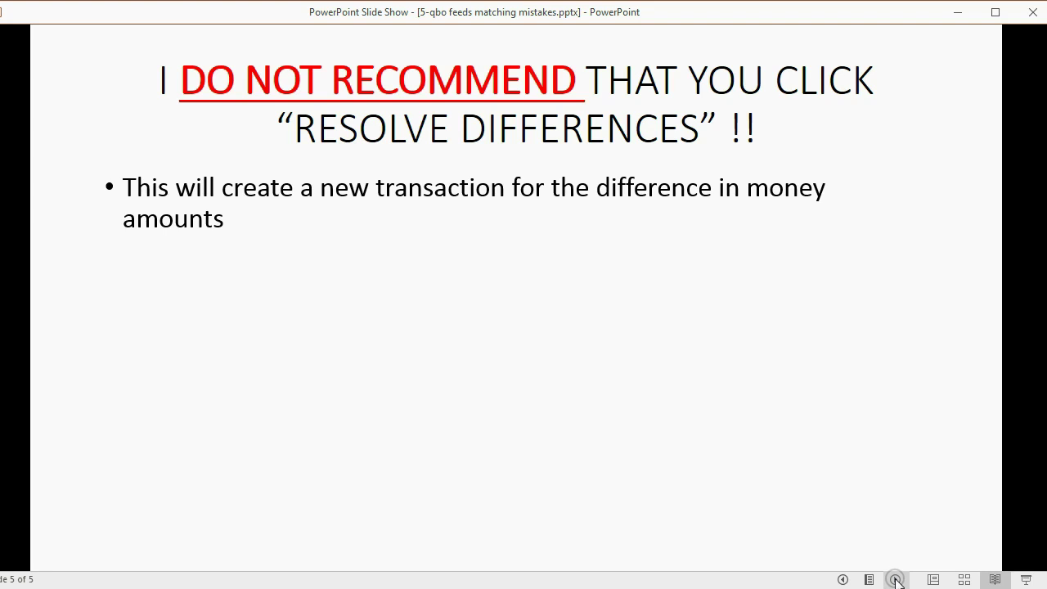
click(896, 579)
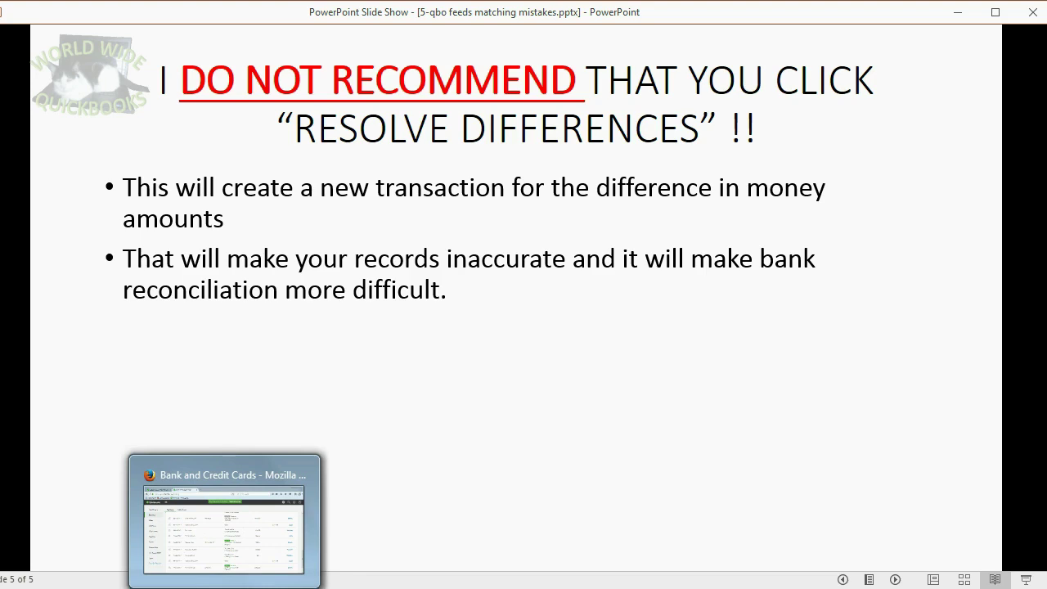
Expand the 06/12/2017 ATM Withdrawal to show its two $100.00 Staples matches
click(245, 571)
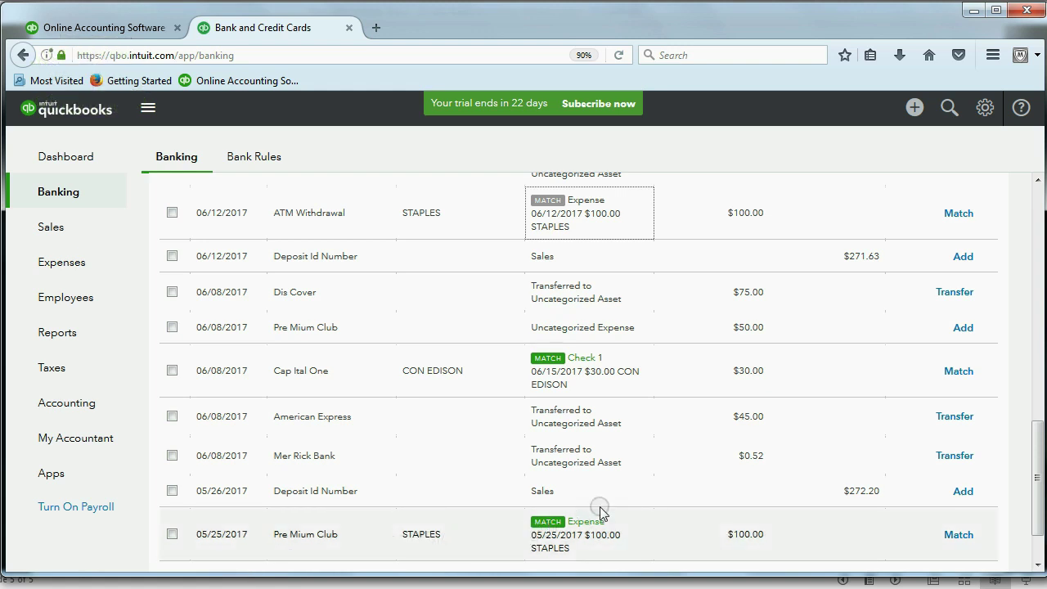
scroll(602, 507, down, 2)
scroll(605, 491, up, 5)
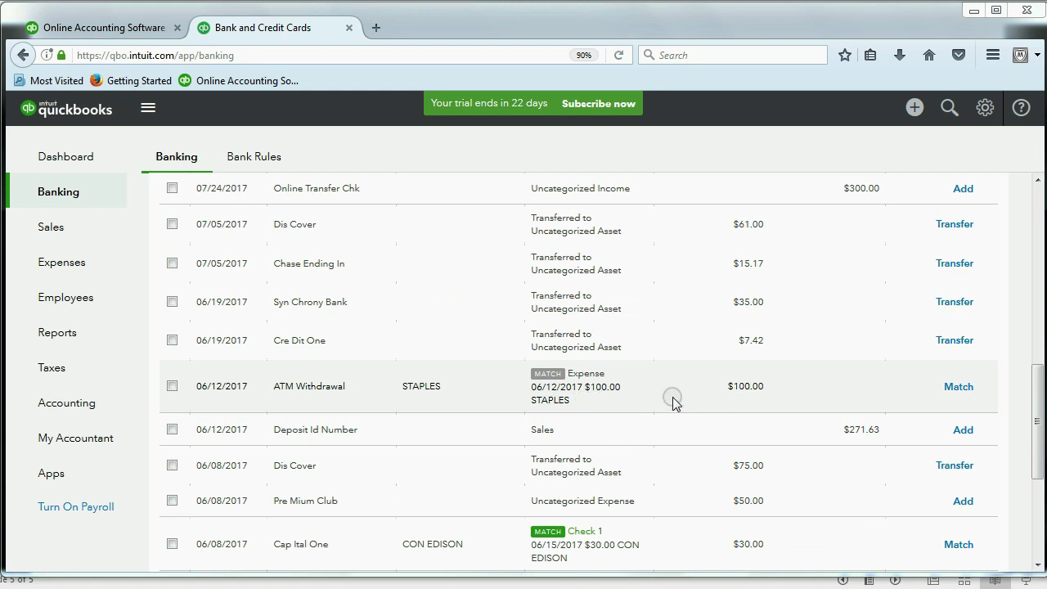
click(606, 387)
scroll(605, 387, down, 1)
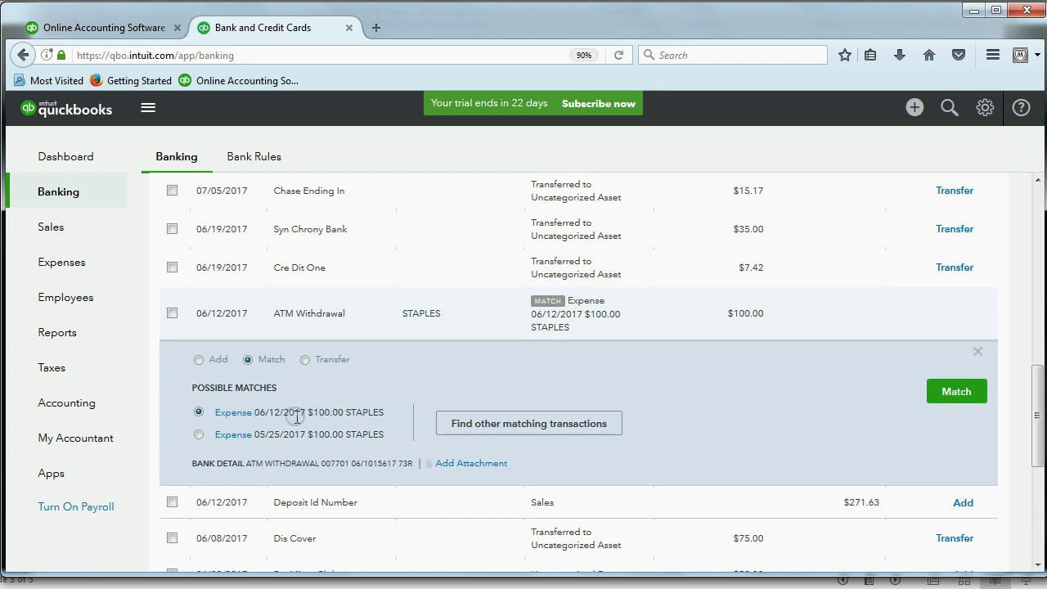
Highlight the second match's date, then list all candidates via Find other matching transactions
drag(254, 434, 306, 439)
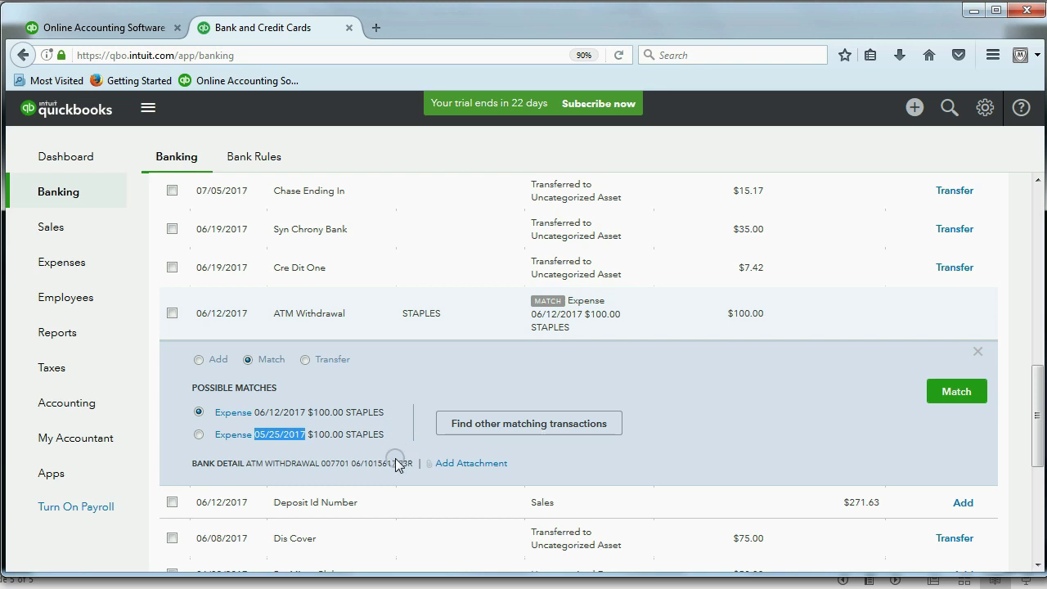
click(288, 412)
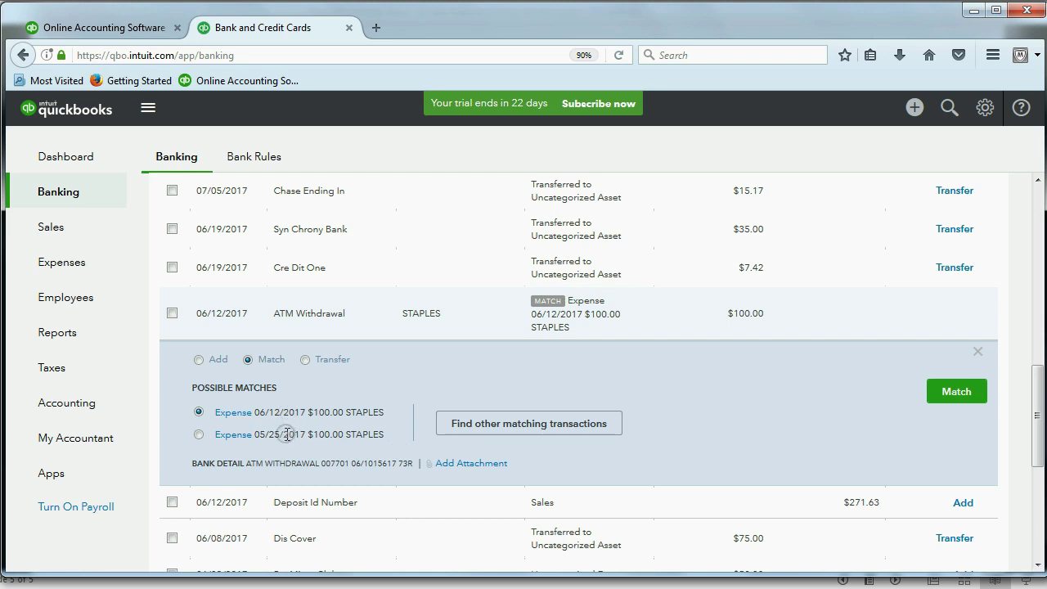
click(460, 428)
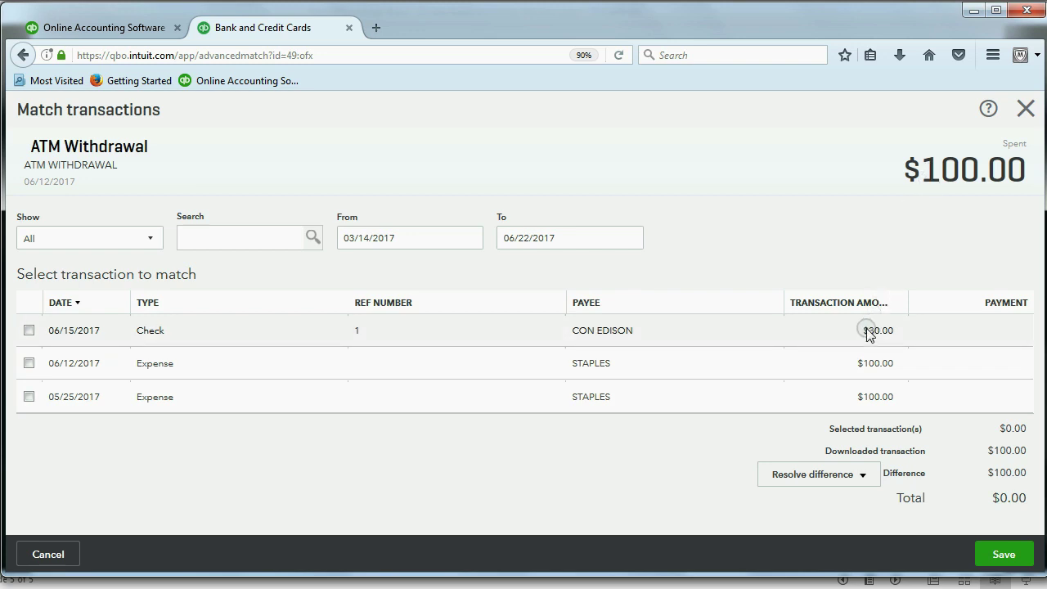
Match the $100.00 withdrawal to the $30.00 CON EDISON check, adding a $70.00 difference transaction
click(28, 332)
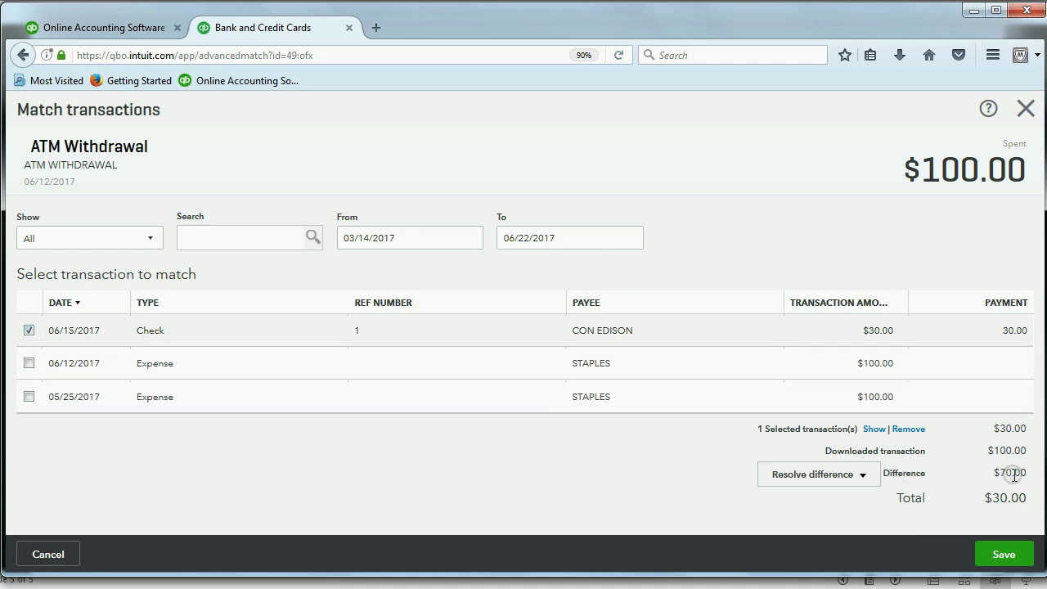
click(818, 475)
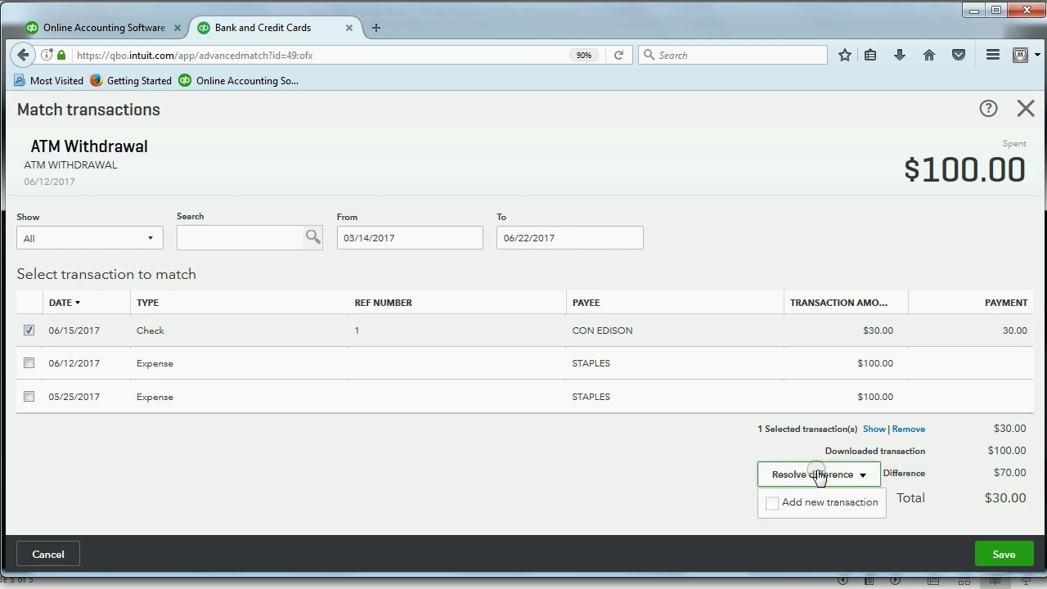
click(807, 501)
click(777, 505)
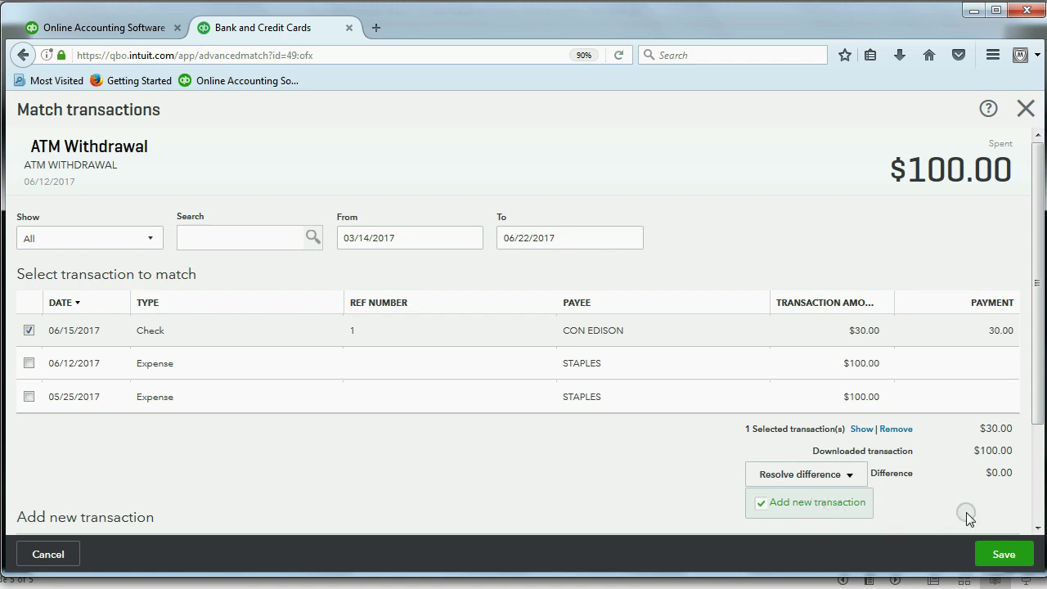
Save the ATM Withdrawal match and return to the For Review list
click(1004, 554)
click(1004, 556)
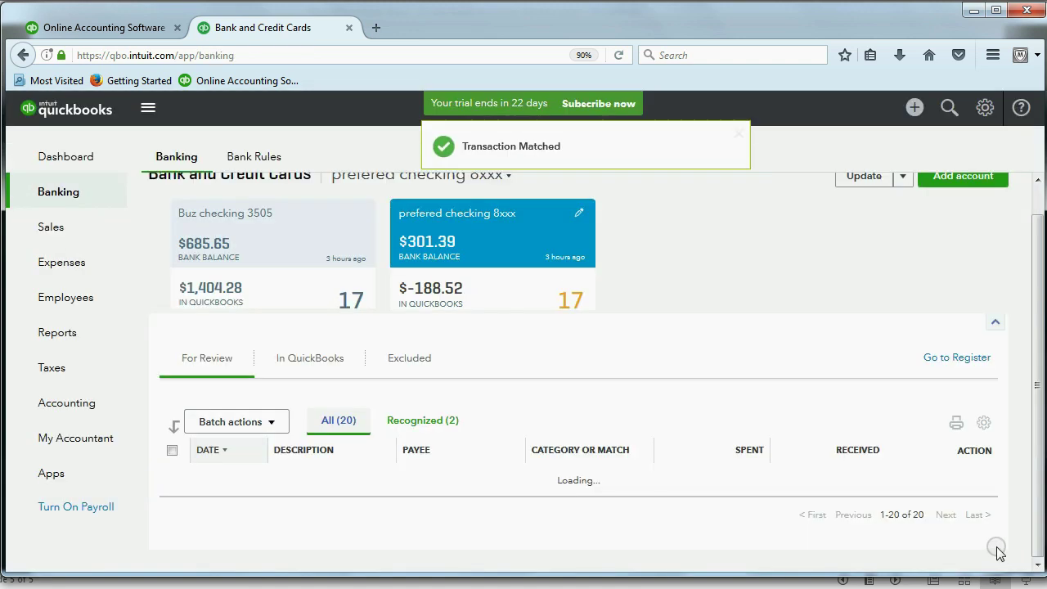
scroll(1002, 557, up, 5)
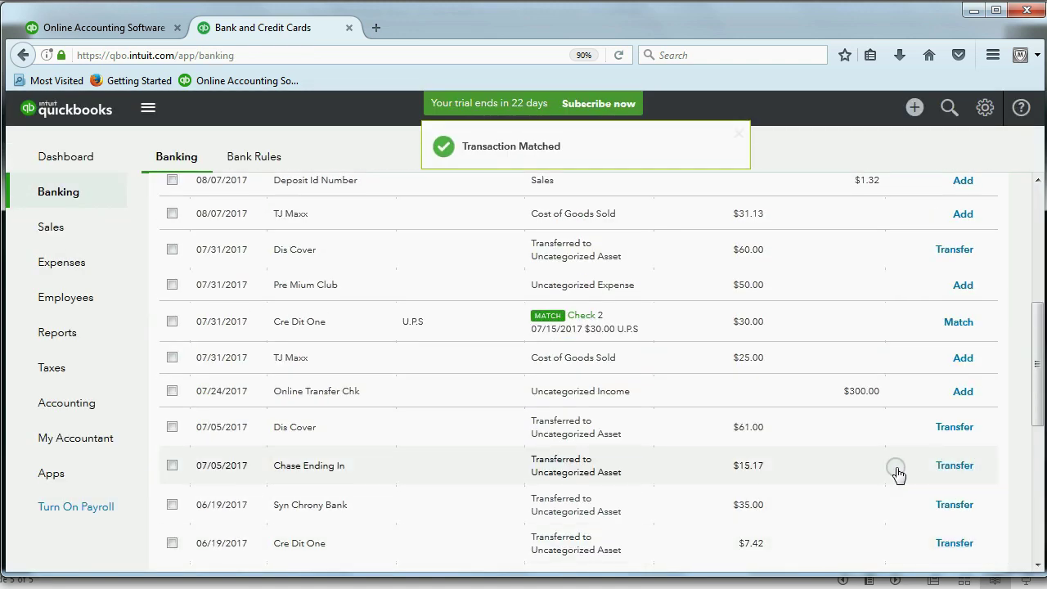